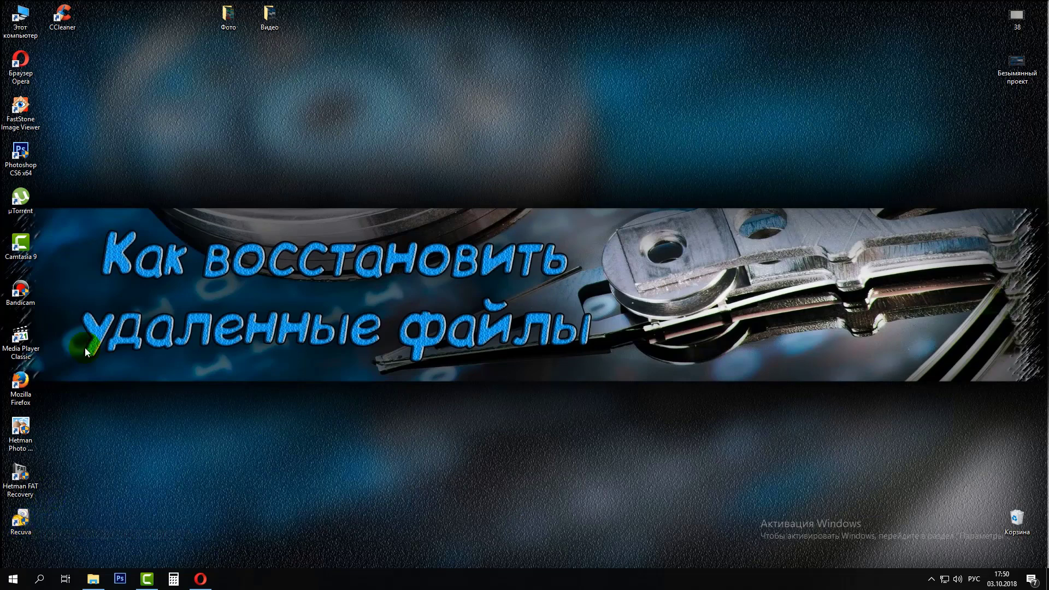
- Open the USB drive I: and copy the Фото and Видео folders from the desktop onto it
double_click(19, 25)
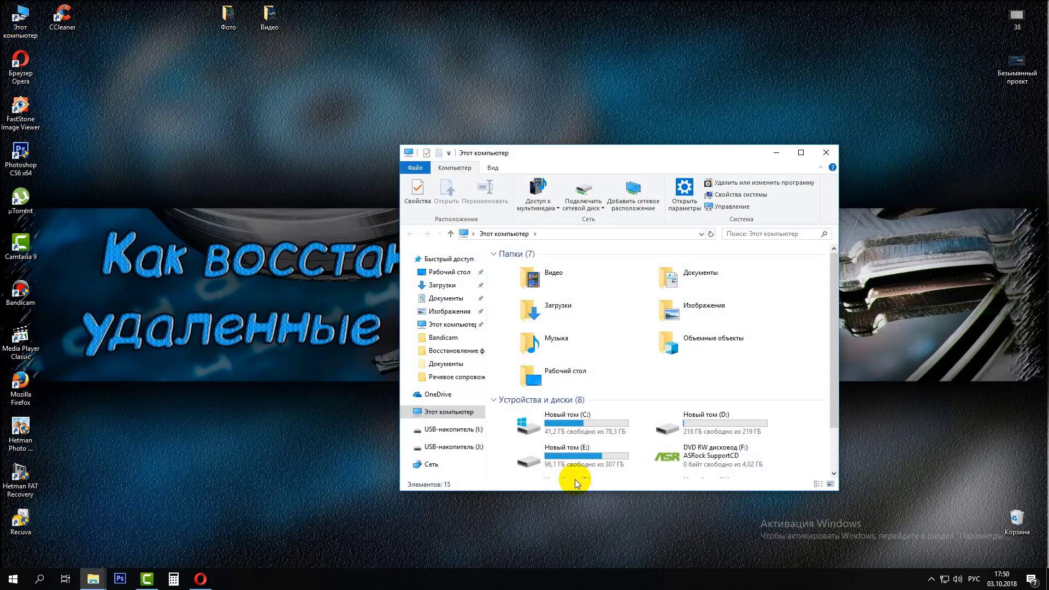
scroll(565, 440, down, 2)
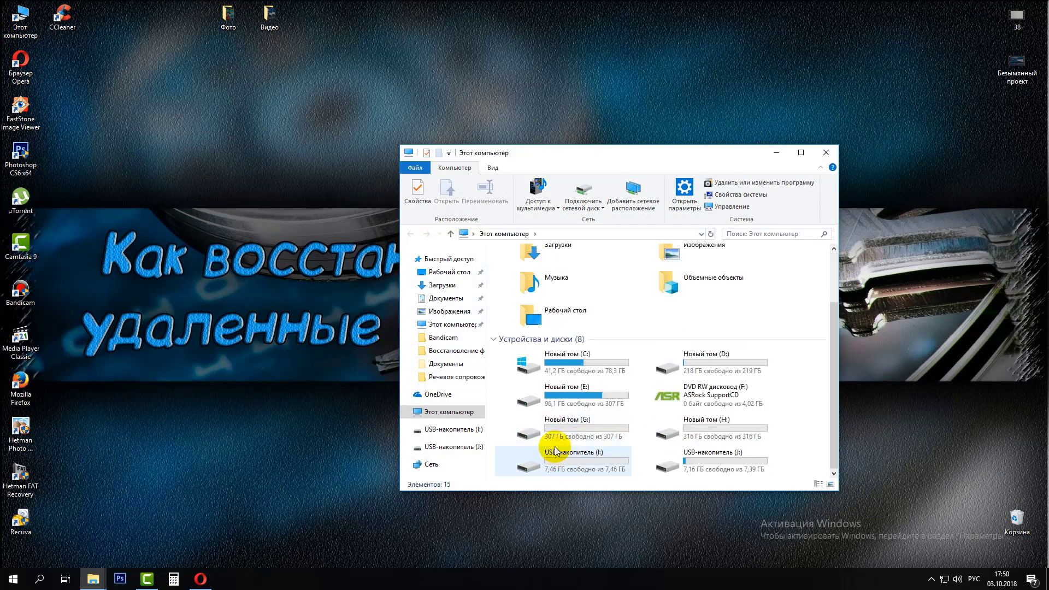
double_click(539, 459)
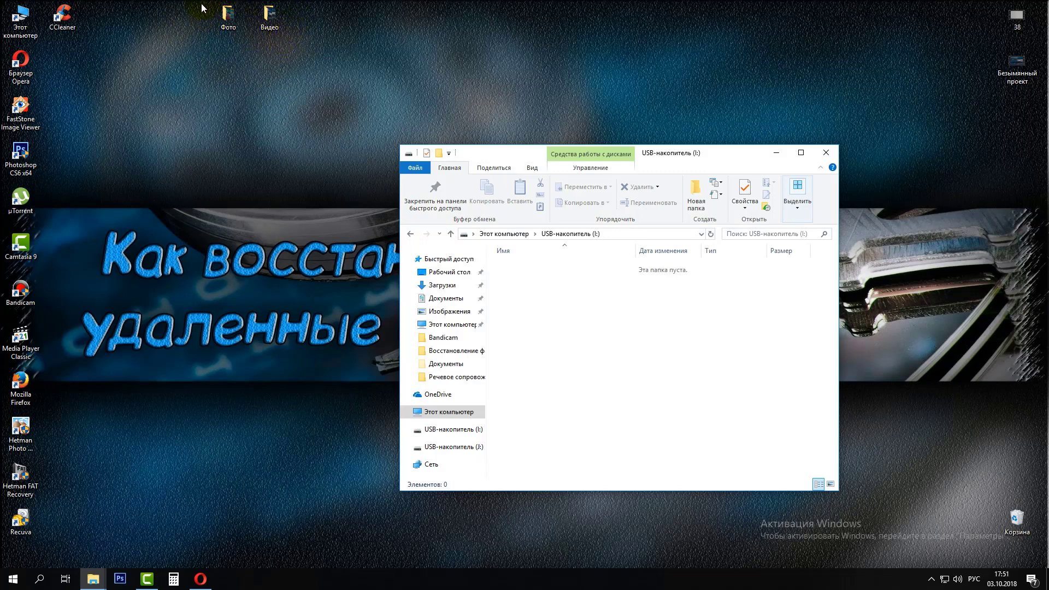
drag(202, 8, 306, 39)
drag(225, 14, 553, 340)
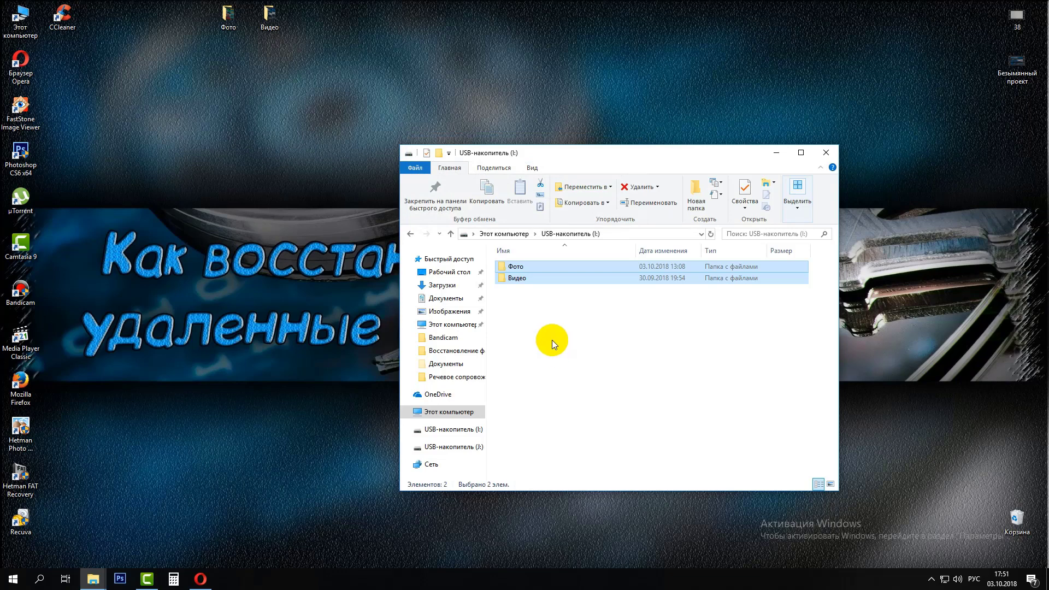
click(541, 334)
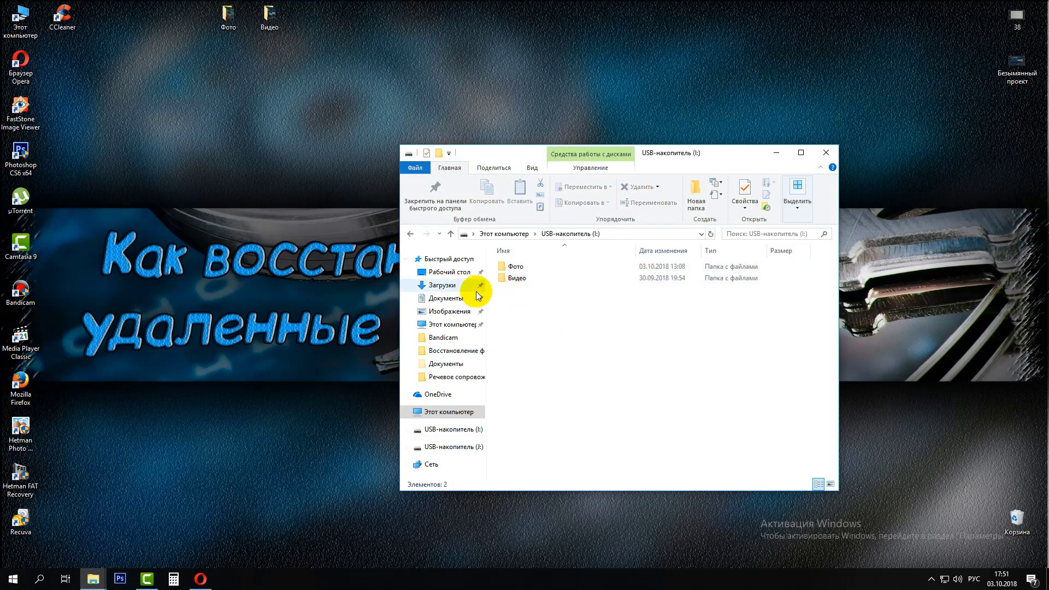
- Look through the contents of the Видео and Фото folders on the USB drive, returning to the drive's root
click(503, 280)
double_click(503, 278)
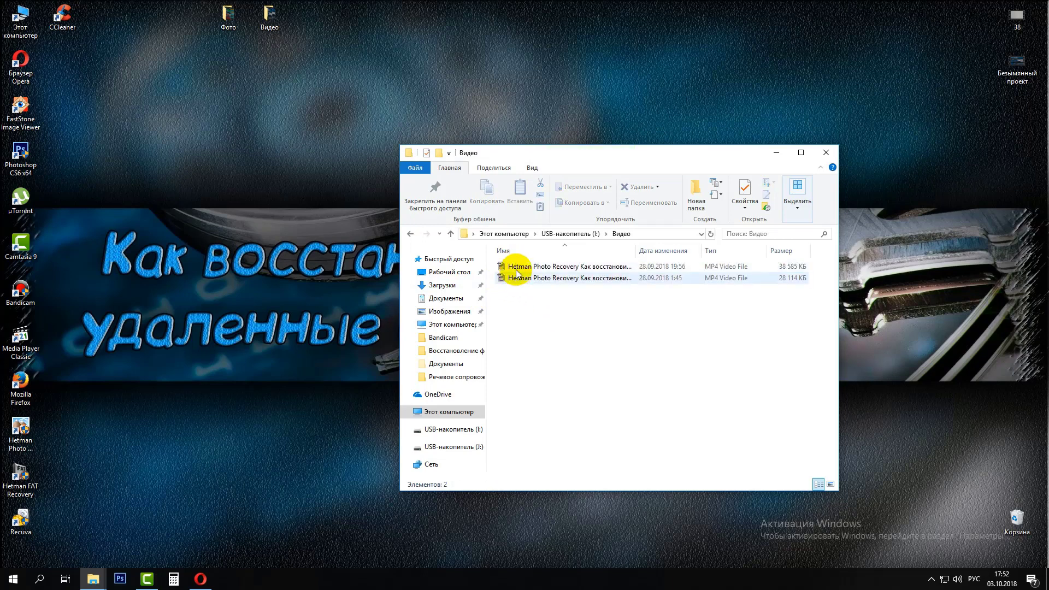
click(409, 234)
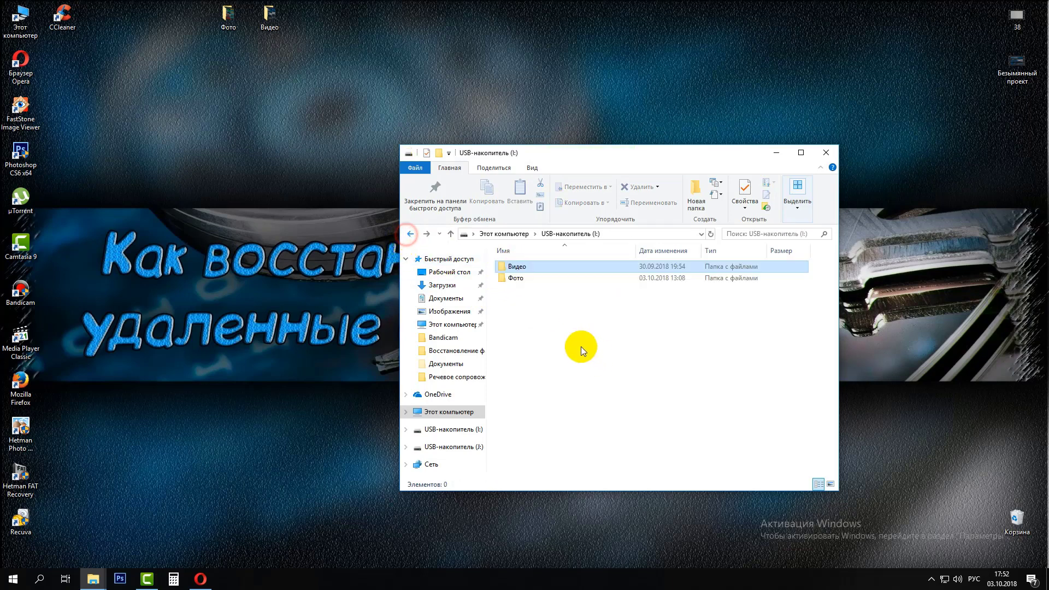
double_click(516, 278)
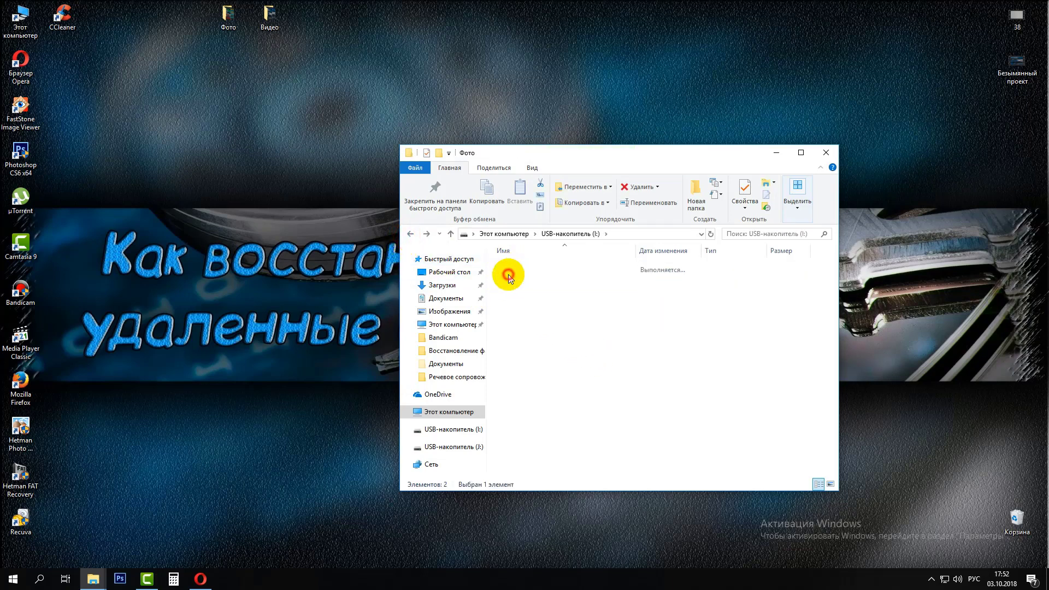
click(409, 234)
- Delete the Видео and Фото folders from the USB drive I: and go back to the list of drives
drag(535, 319, 508, 269)
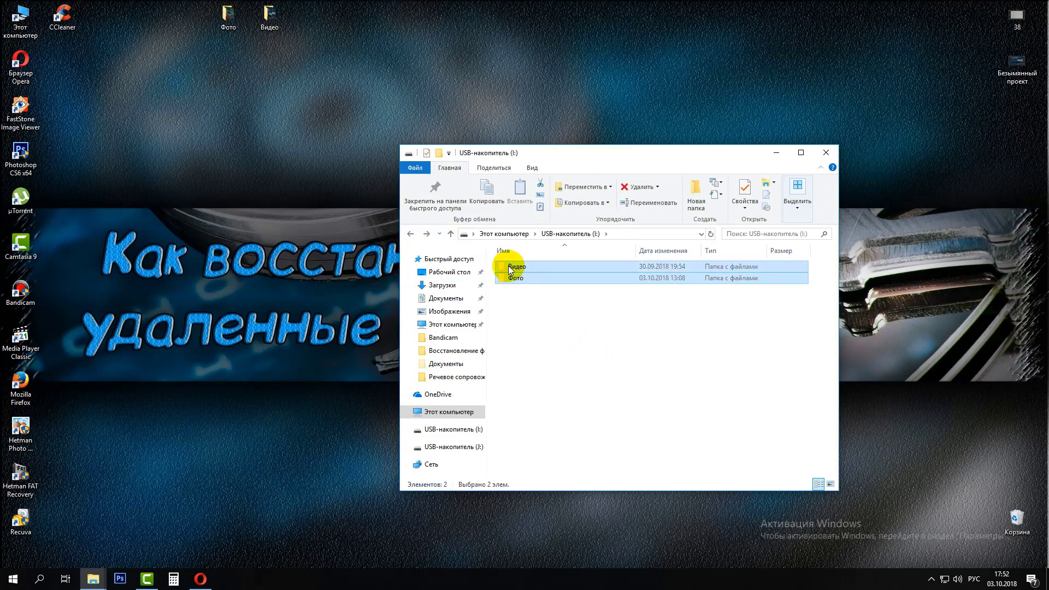
right_click(511, 277)
click(540, 450)
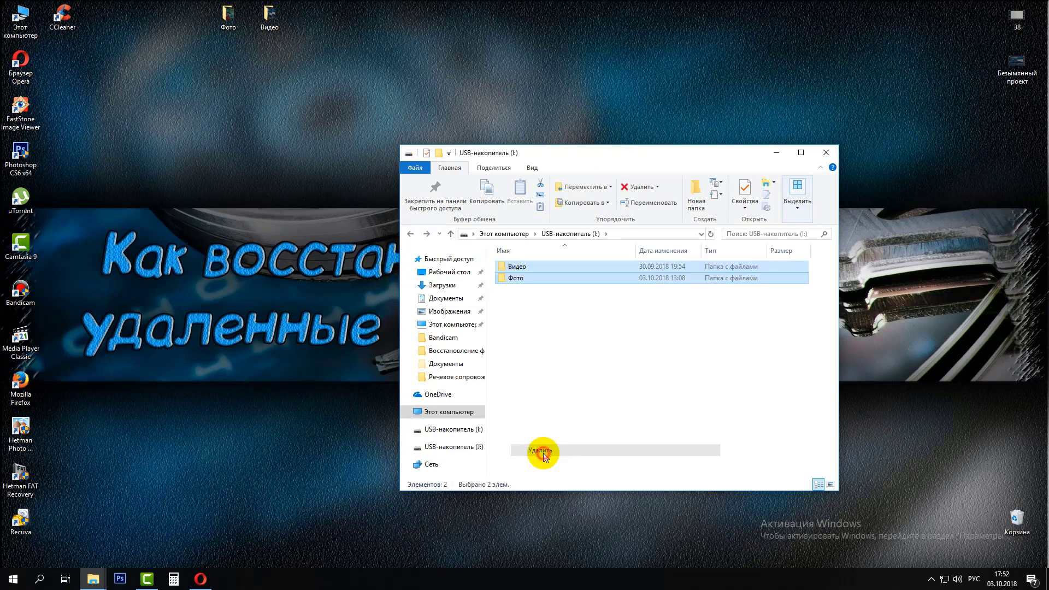
click(562, 297)
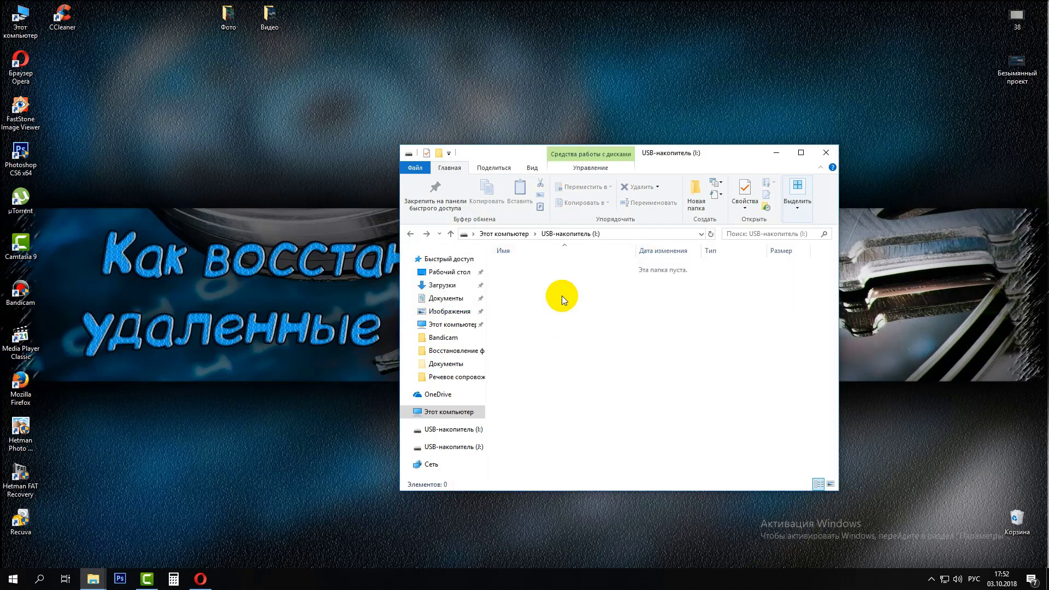
click(409, 234)
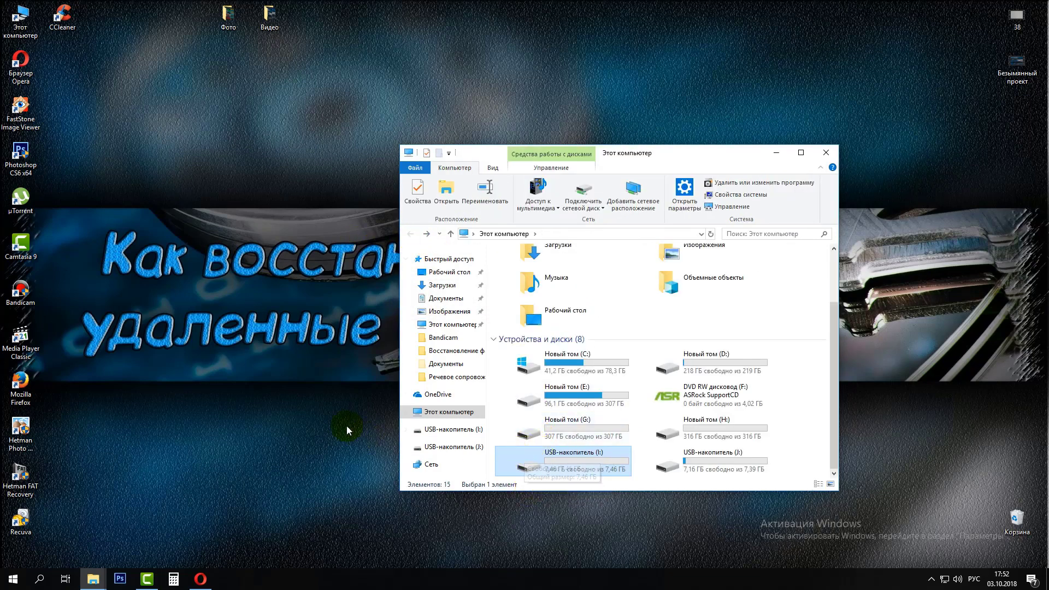
- Launch Recuva and set its wizard to search for all file types
click(21, 522)
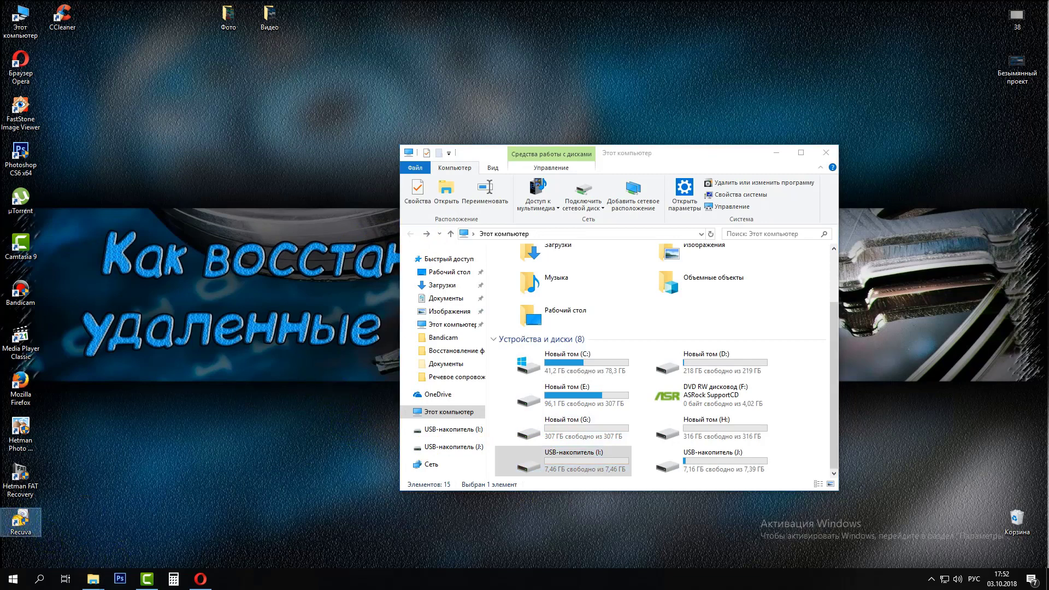
click(584, 400)
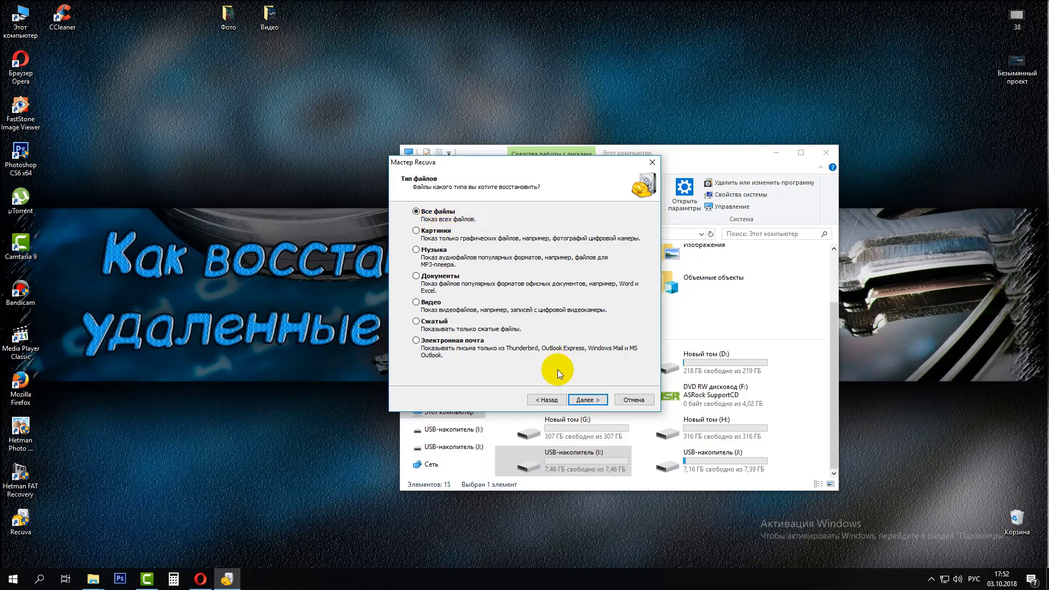
click(577, 401)
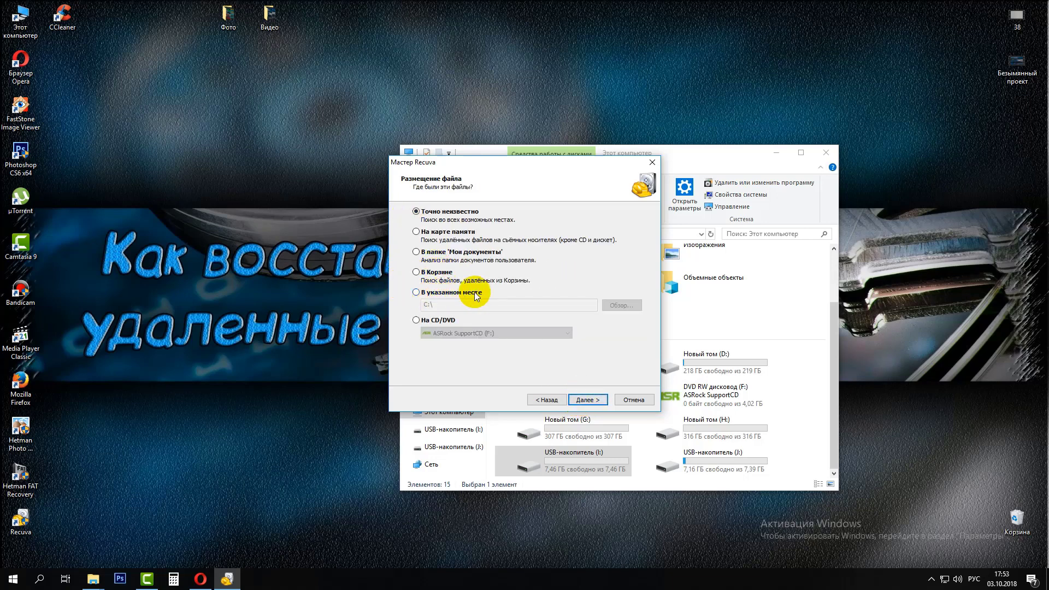
- Set the search location to the USB drive I:\ and start the scan without deep analysis
click(417, 294)
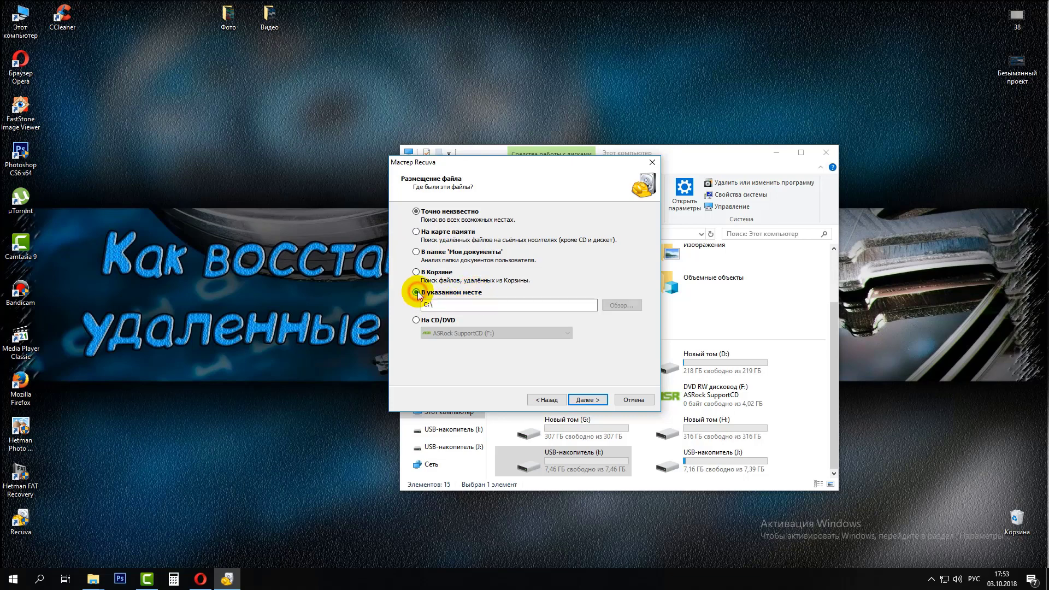
click(615, 306)
scroll(536, 287, down, 6)
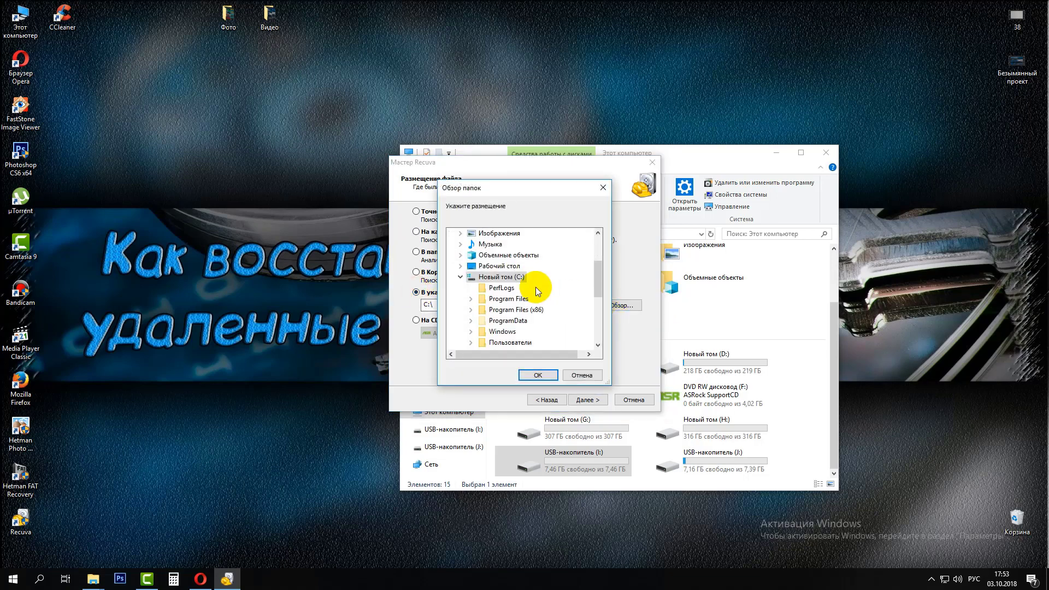
click(543, 310)
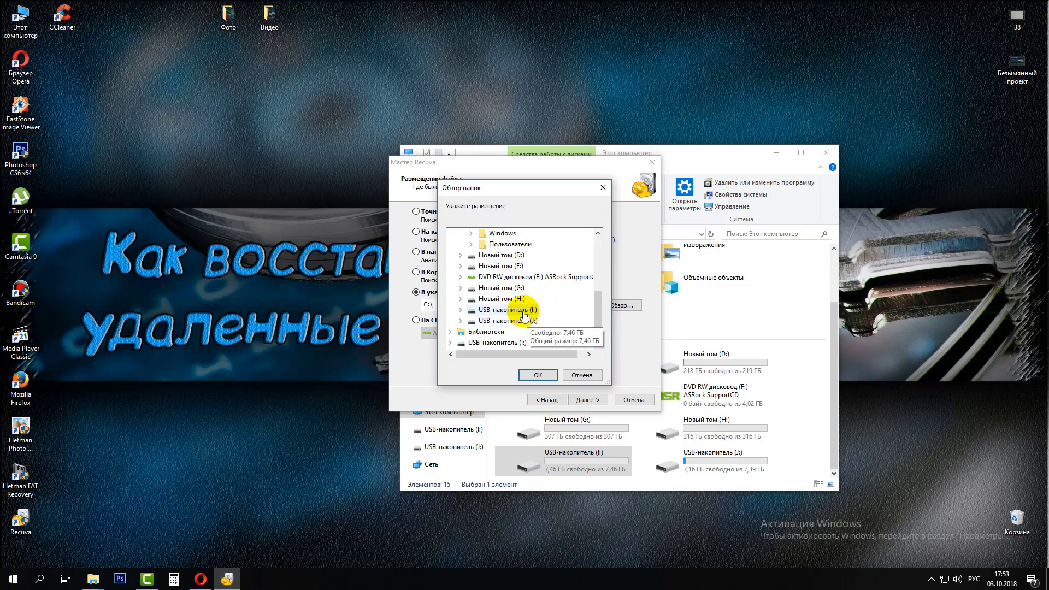
click(538, 376)
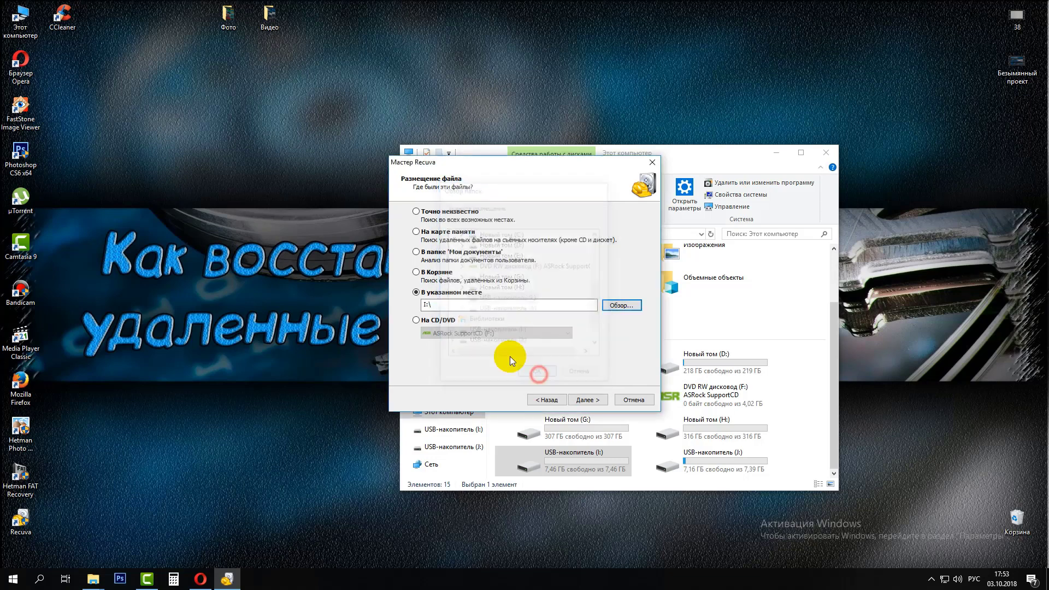
click(583, 399)
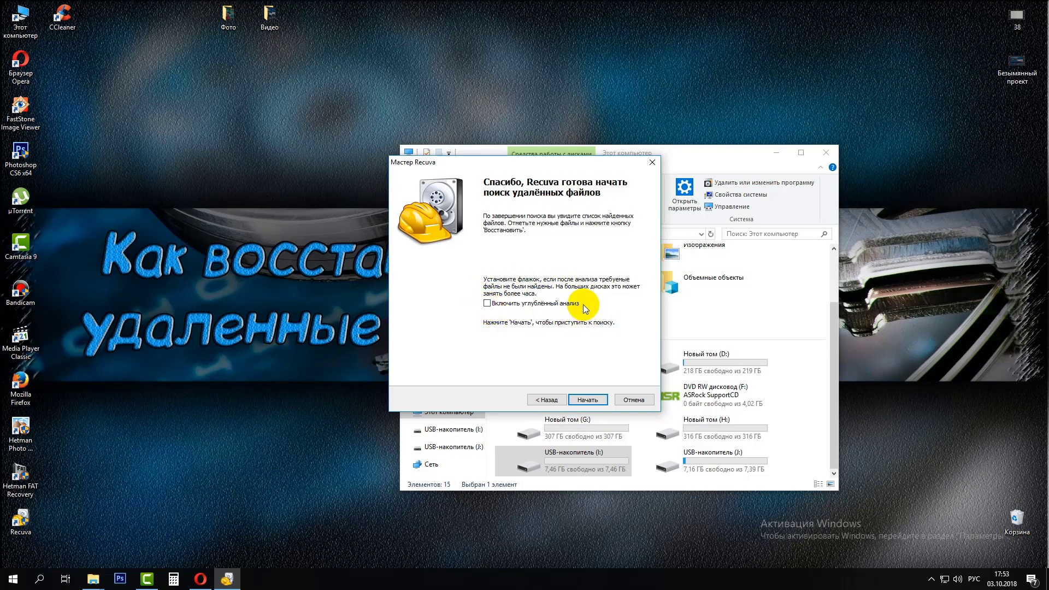
click(584, 400)
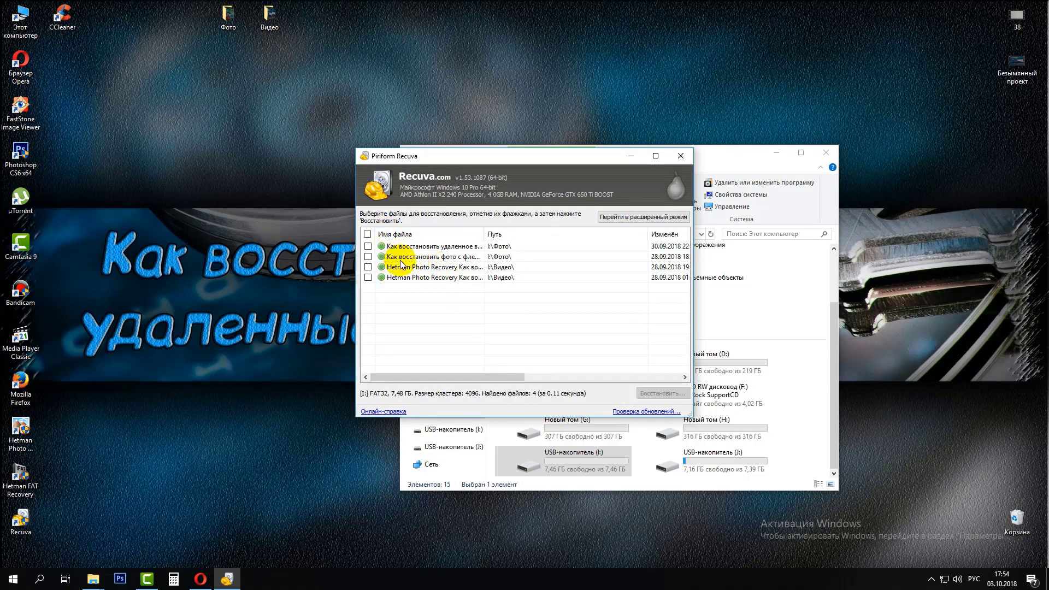
- Select all the found files, recover them to the desktop (Рабочий стол) and close Recuva
click(367, 234)
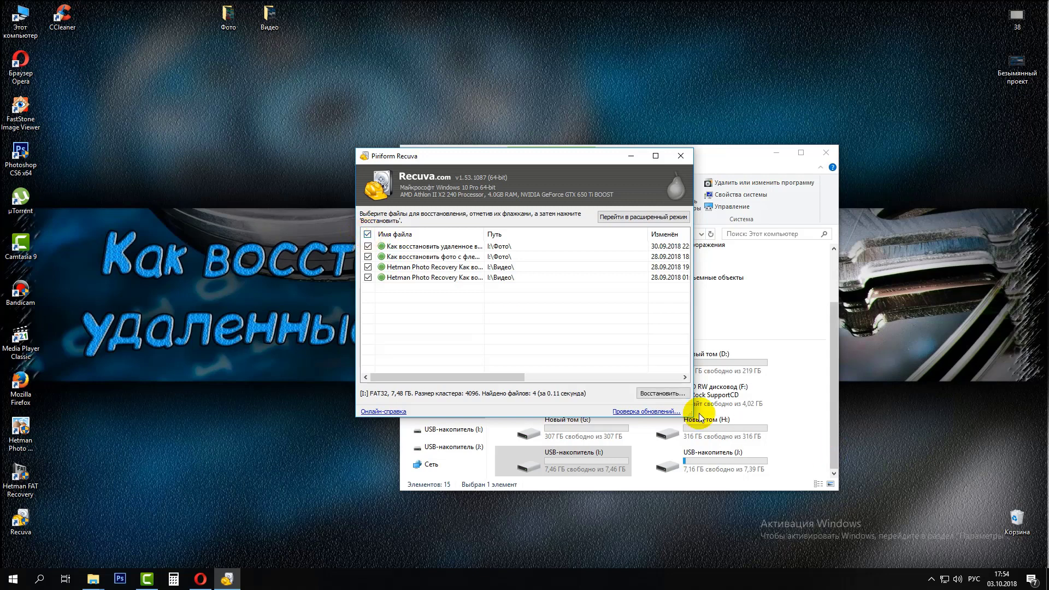
click(673, 395)
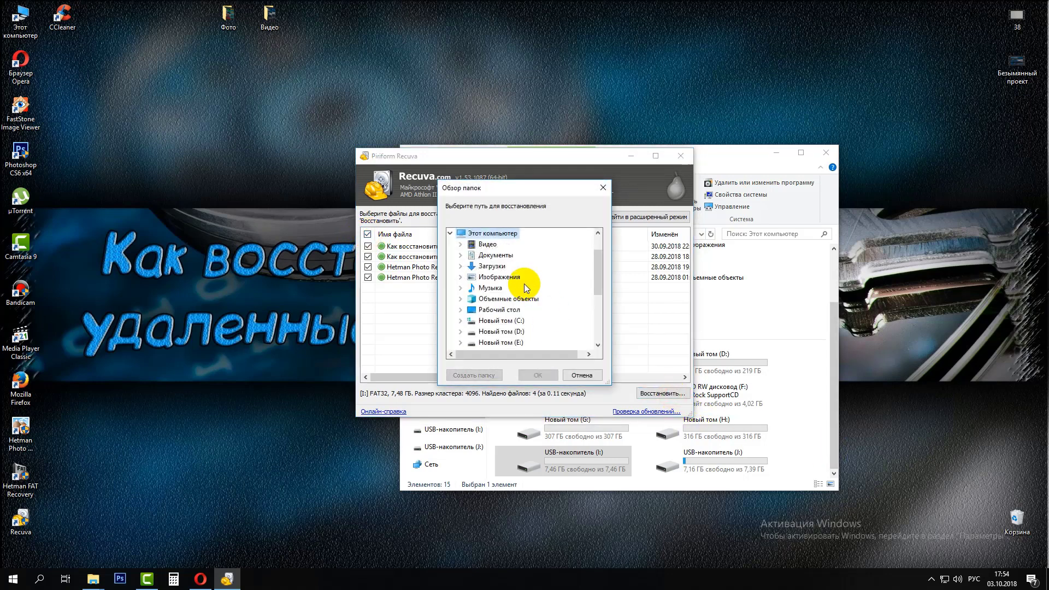
drag(597, 289, 602, 335)
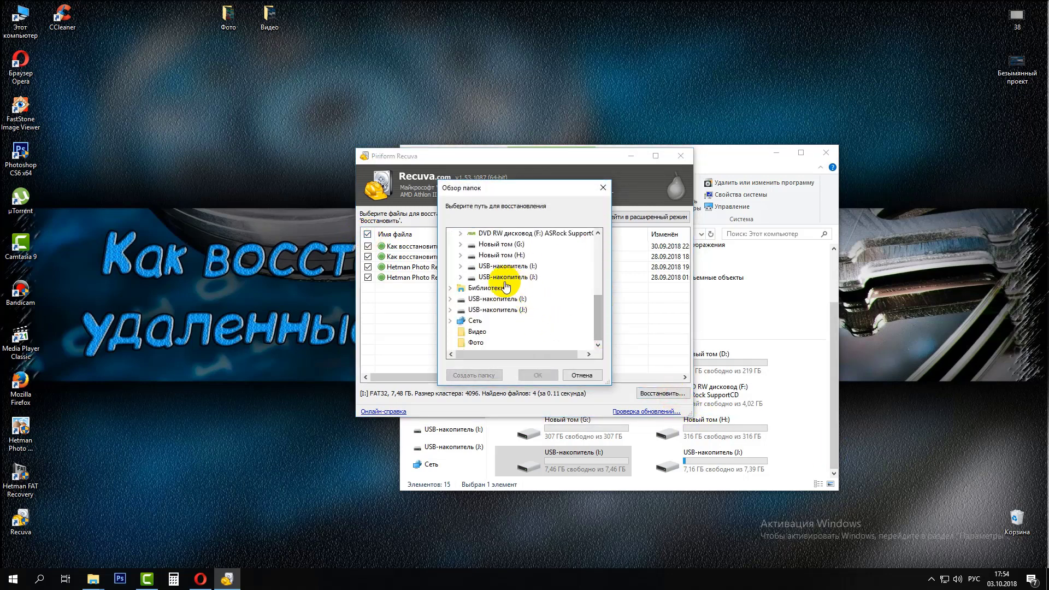
scroll(514, 304, up, 5)
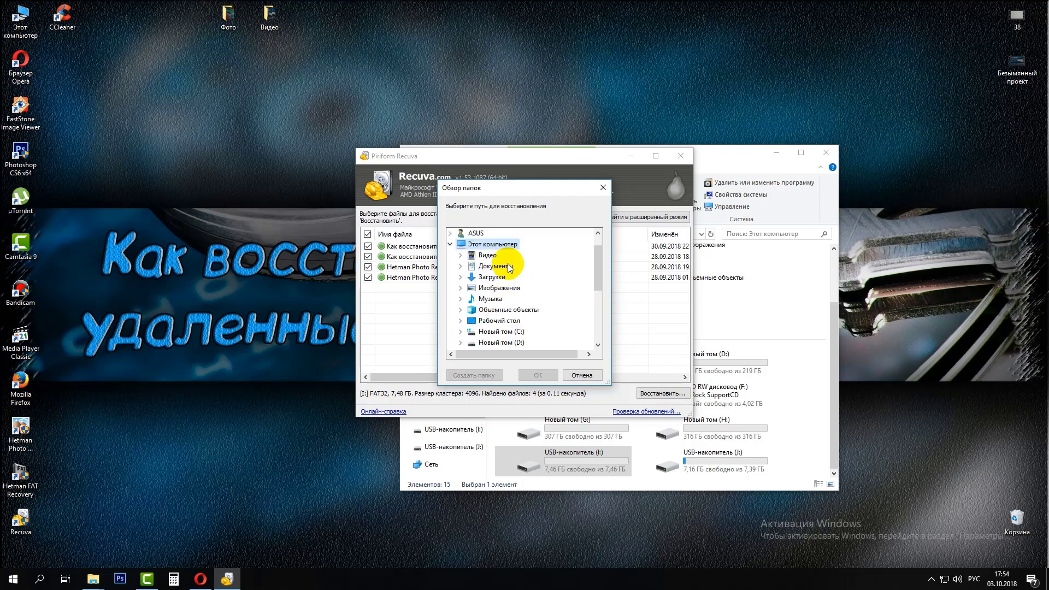
click(475, 234)
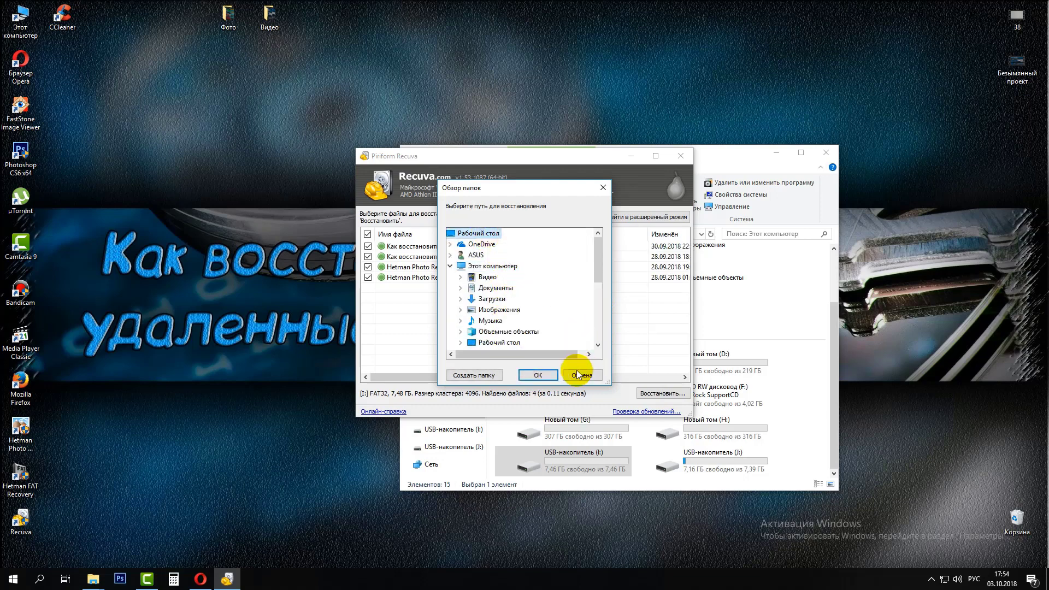
click(539, 375)
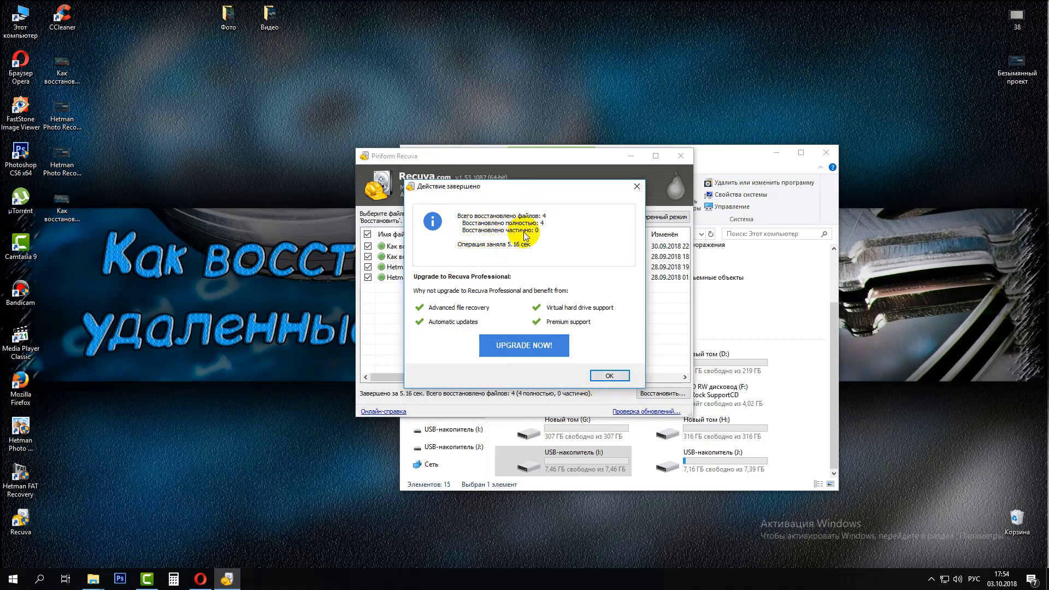
click(608, 377)
click(680, 156)
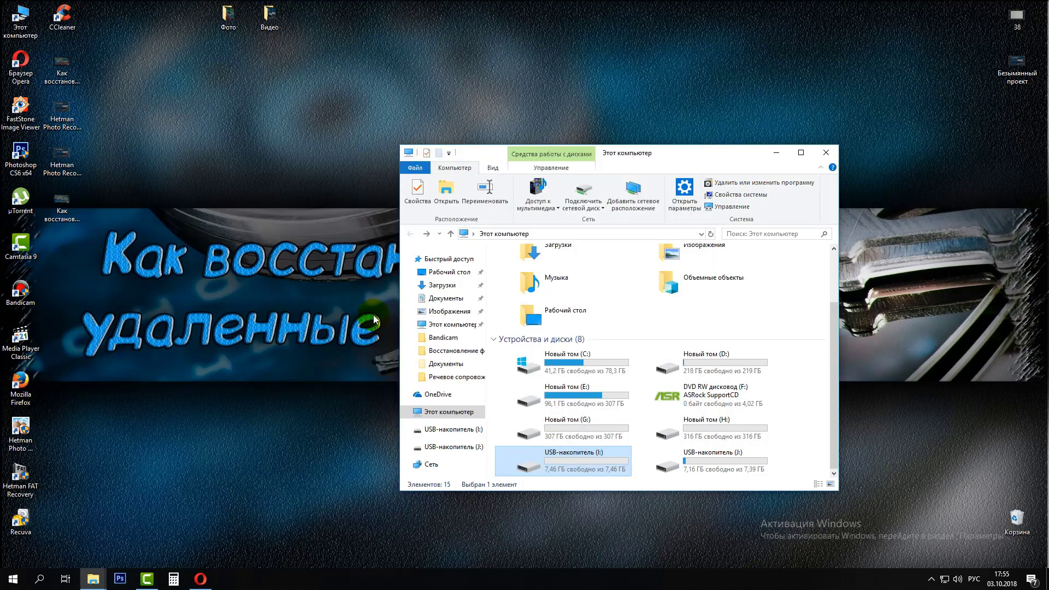